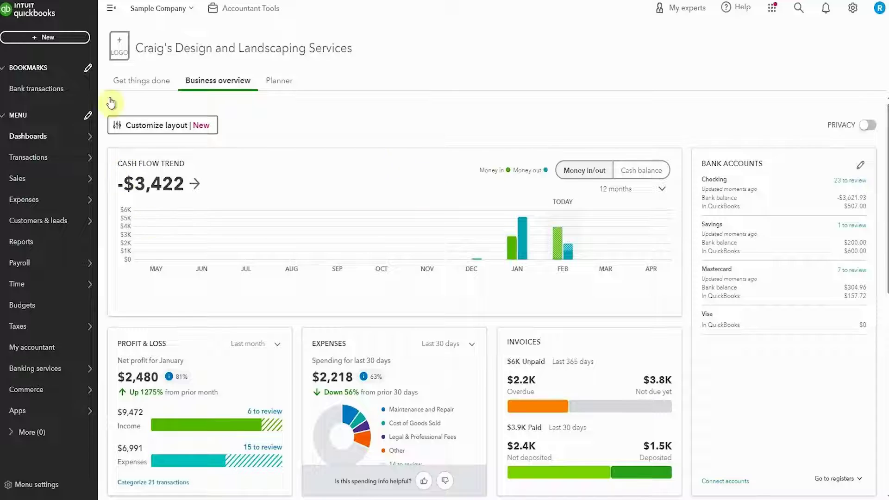
Start a new invoice from the New menu, then close the blank form
left_click(51, 40)
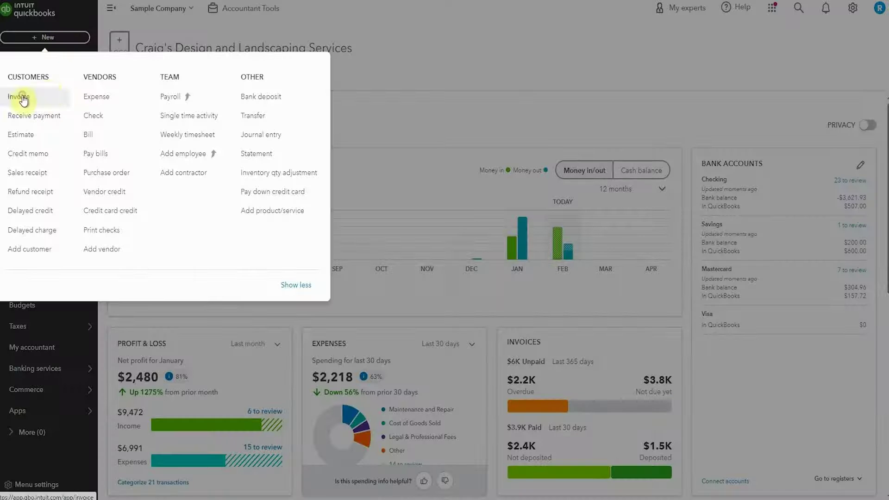
left_click(26, 96)
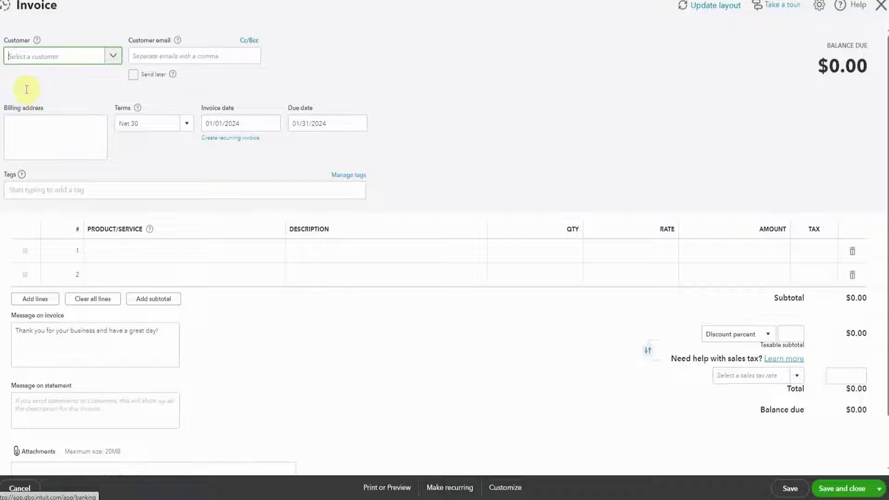
left_click(879, 7)
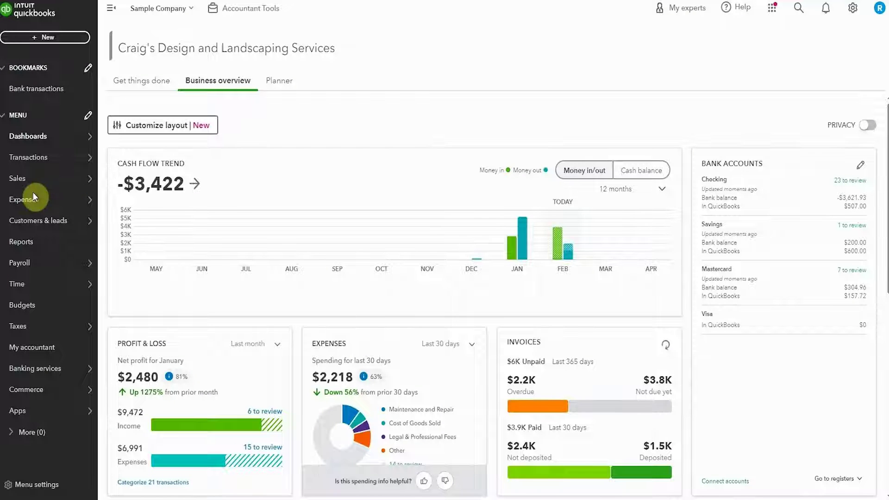
Go to the Invoices list under Sales
mouse_move(36, 180)
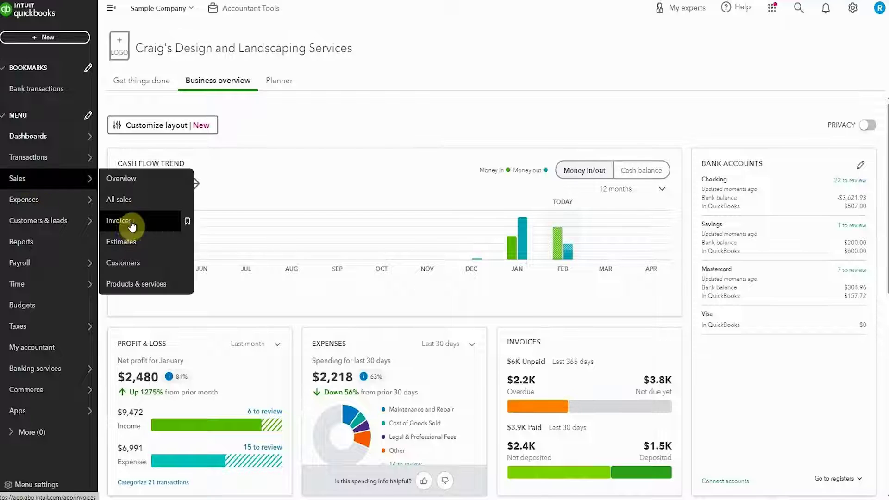
left_click(121, 220)
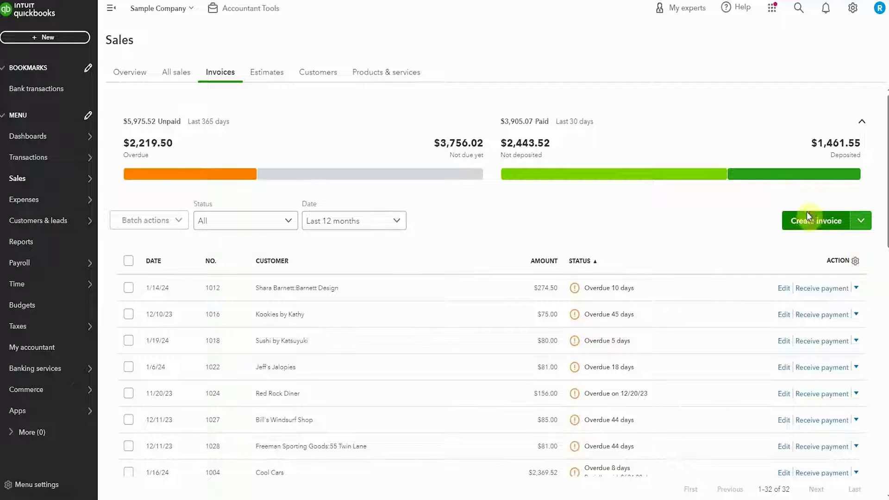
scroll(811, 222, "down", 1)
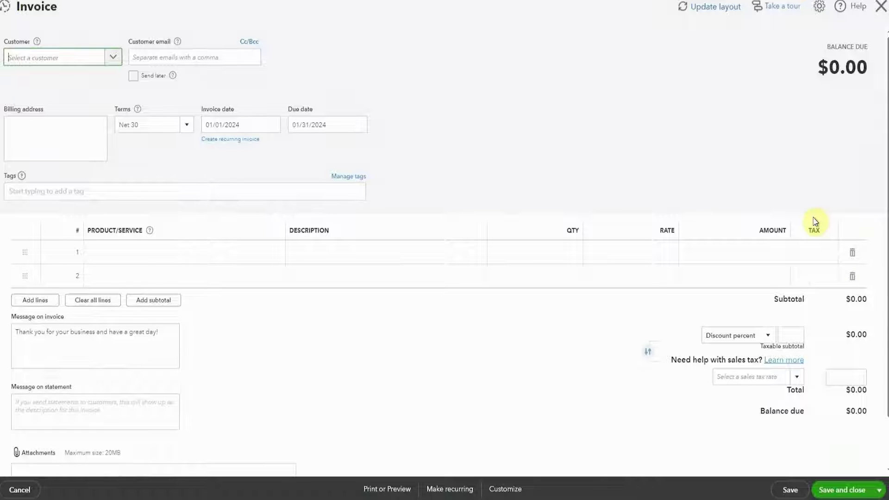
Switch the blank invoice to the new layout, defaulting to invoice 1040 with Net 30 terms
left_click(712, 9)
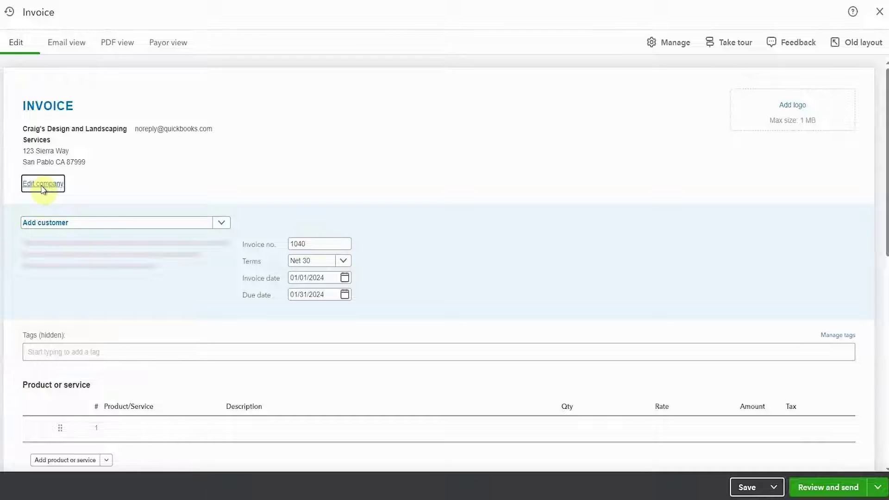
left_click(43, 185)
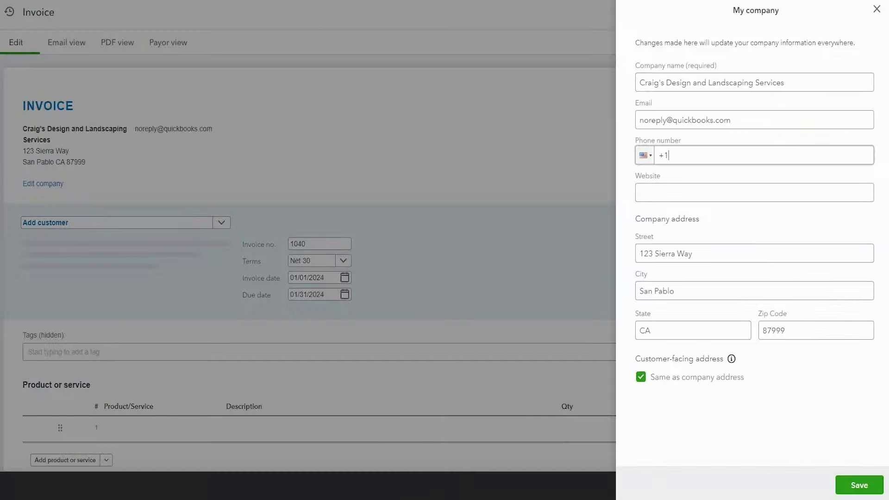
left_click(877, 10)
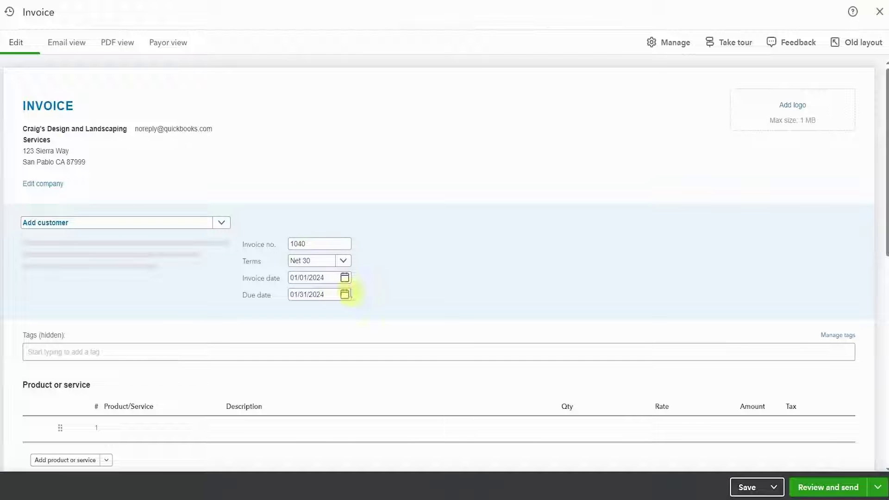
left_click(216, 227)
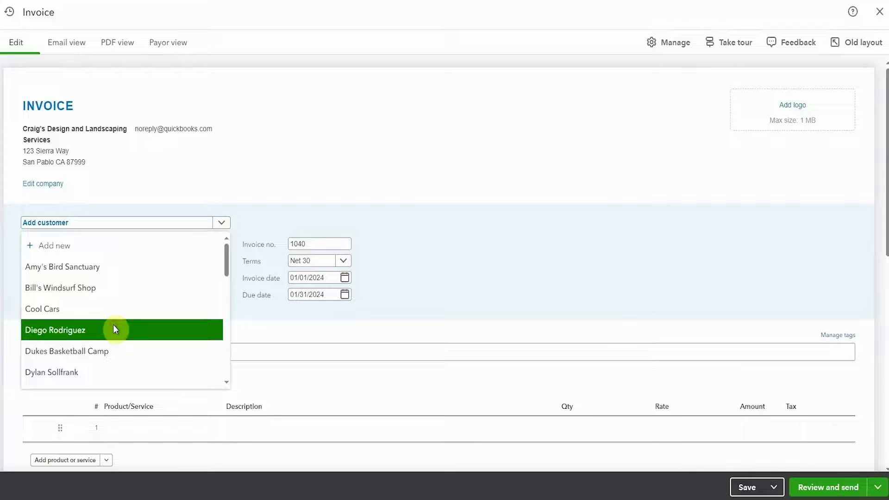
Bill the invoice to the customer listed after Cool Cars, giving them a separate shipping address
left_click(113, 324)
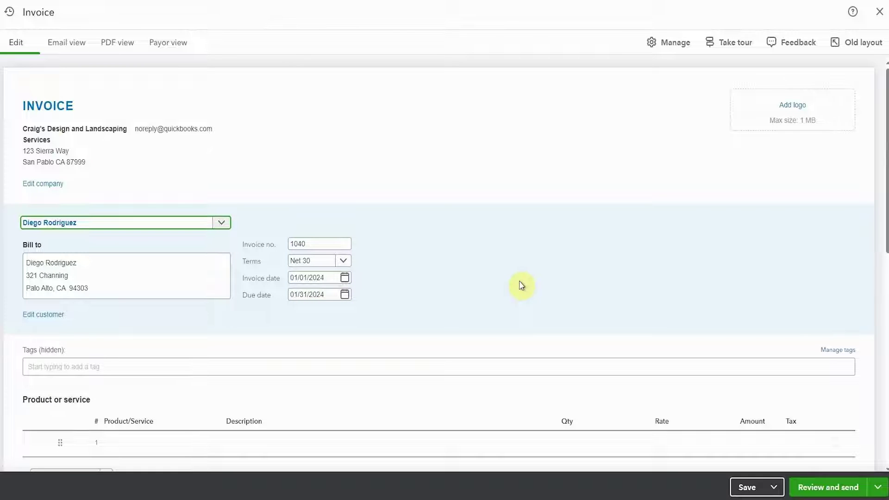
left_click(42, 317)
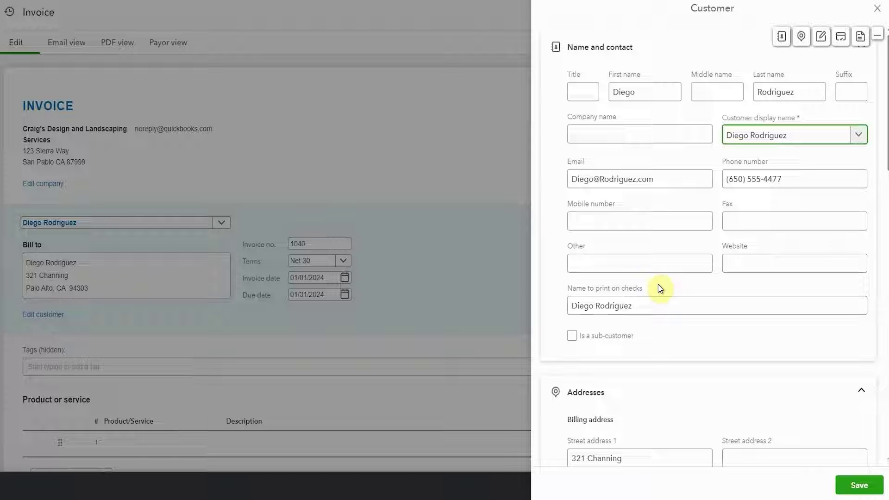
scroll(659, 289, "down", 4)
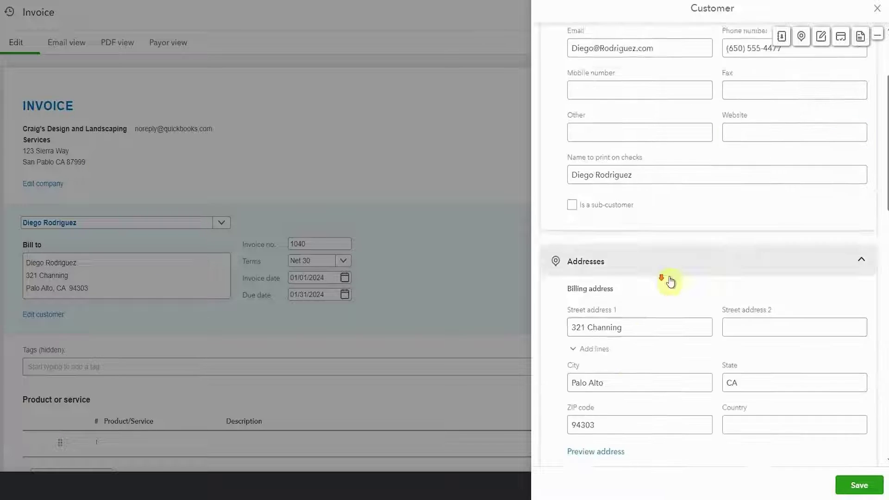
scroll(676, 277, "down", 2)
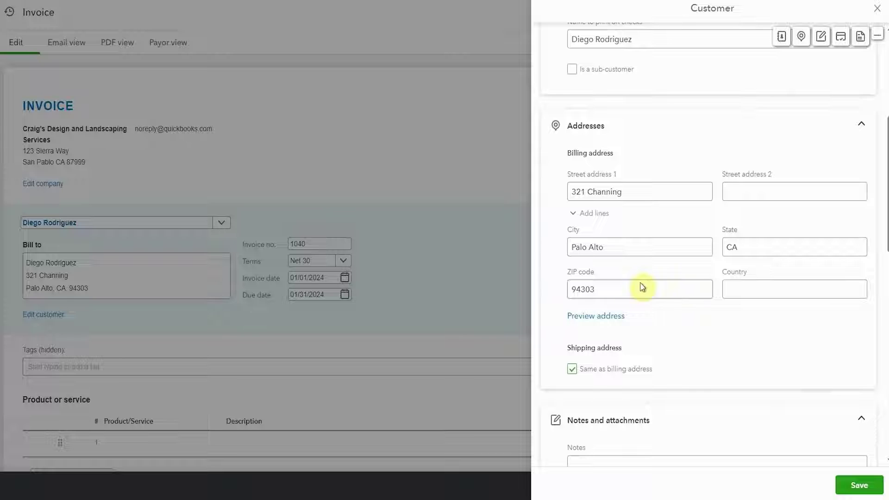
left_click(608, 369)
scroll(639, 364, "down", 4)
scroll(671, 317, "down", 1)
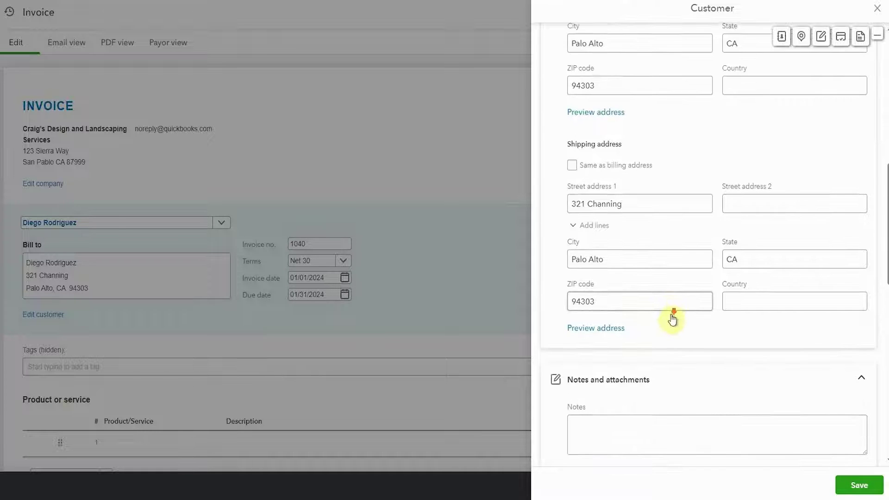
scroll(694, 322, "down", 8)
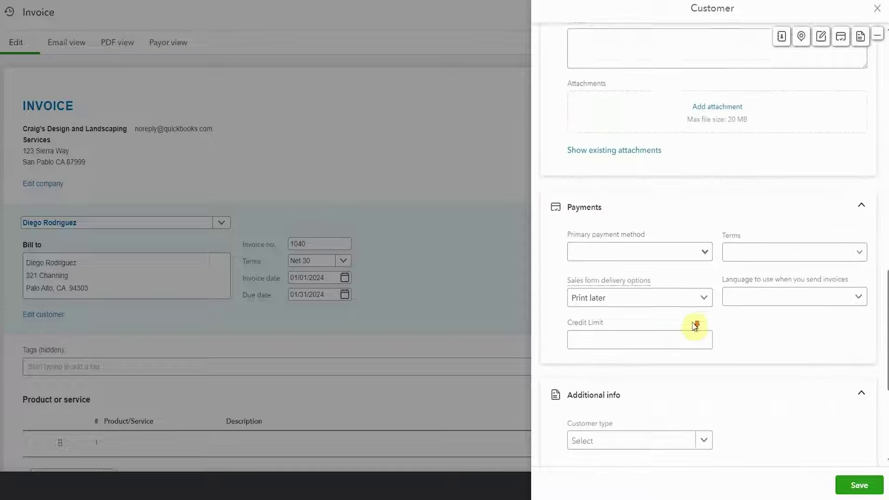
key("Escape")
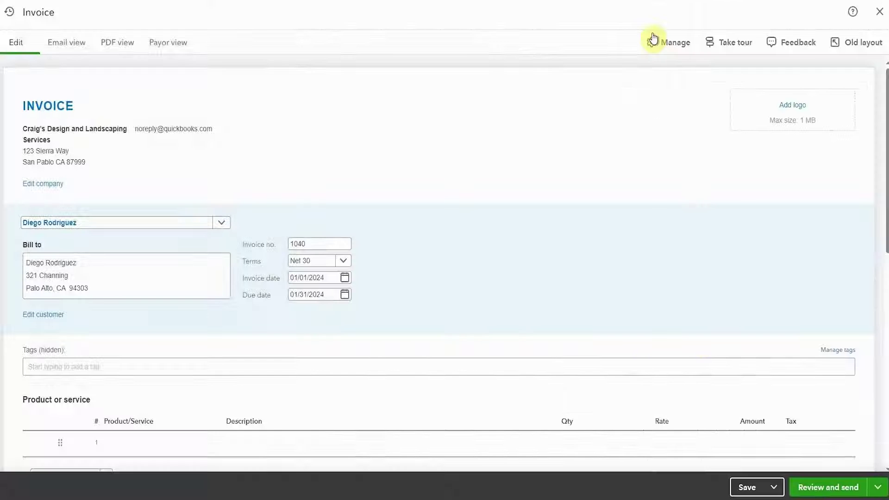
left_click(653, 39)
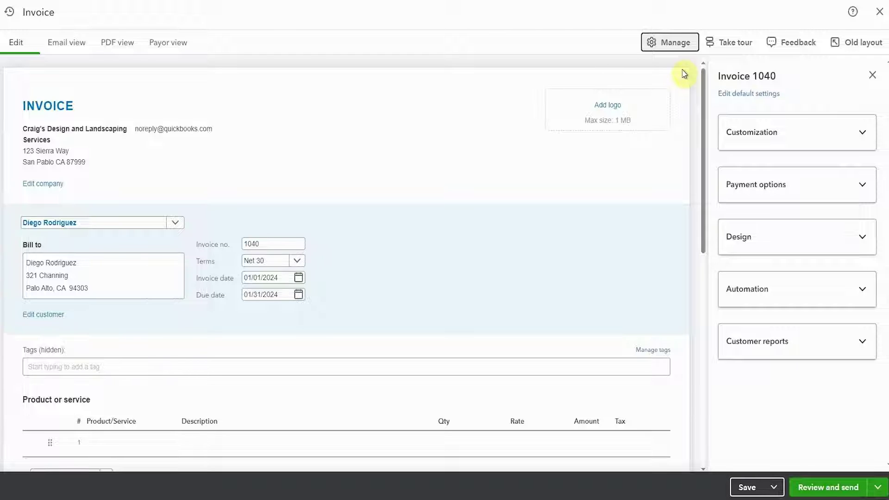
Switch off the Due date and Terms fields in the invoice customization settings
left_click(845, 122)
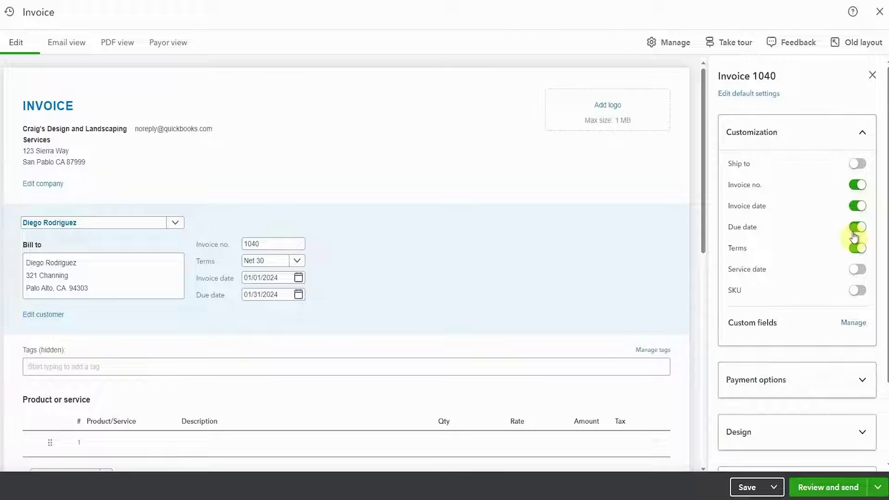
left_click(856, 227)
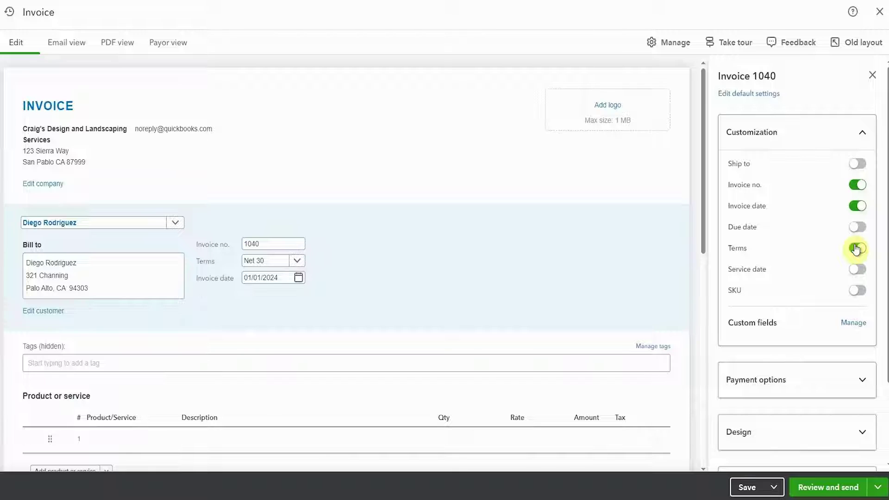
left_click(857, 248)
scroll(782, 347, "down", 2)
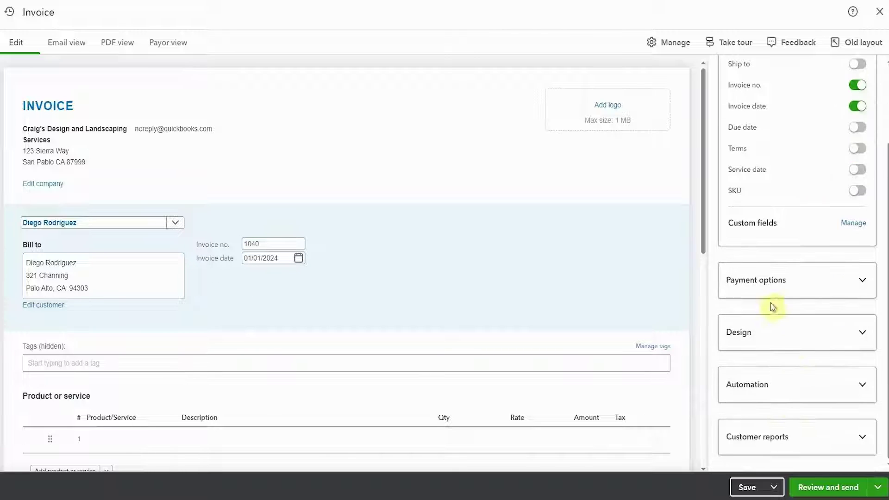
Turn on the Deposit and Shipping fee lines in the invoice totals, both at $0.00
left_click(812, 283)
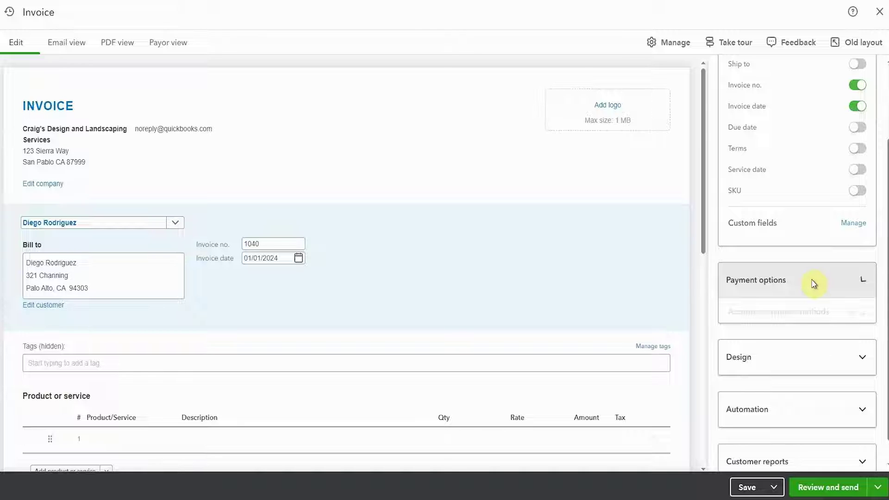
scroll(813, 283, "down", 5)
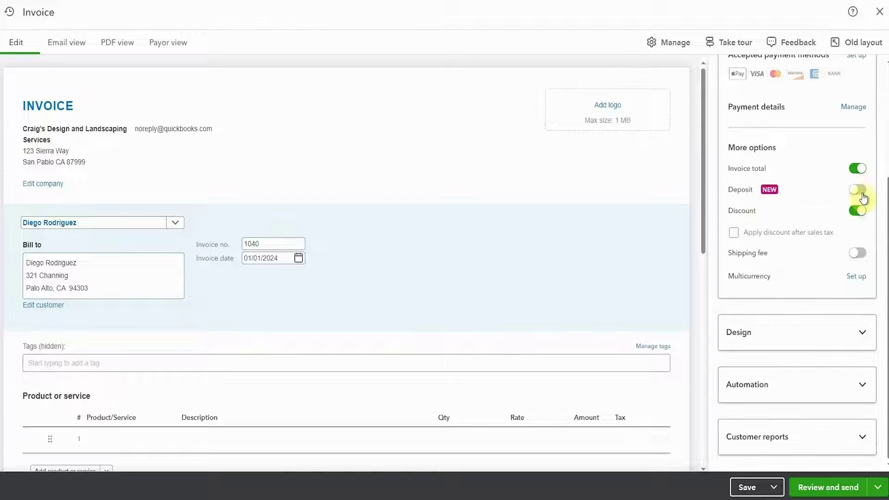
left_click(857, 190)
scroll(582, 263, "down", 4)
scroll(588, 256, "down", 1)
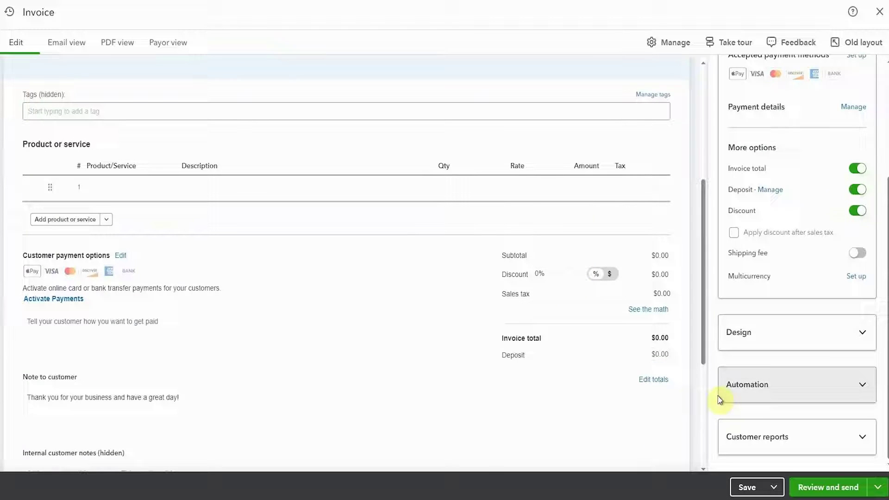
left_click(646, 353)
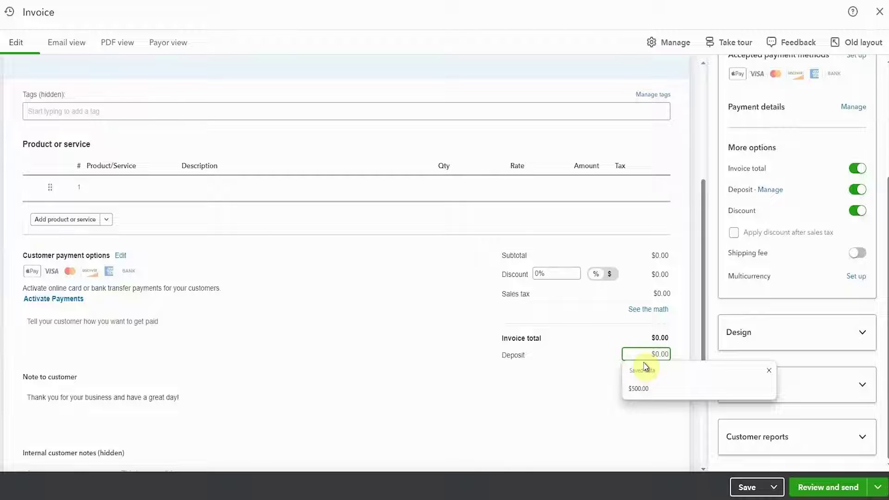
left_click(855, 256)
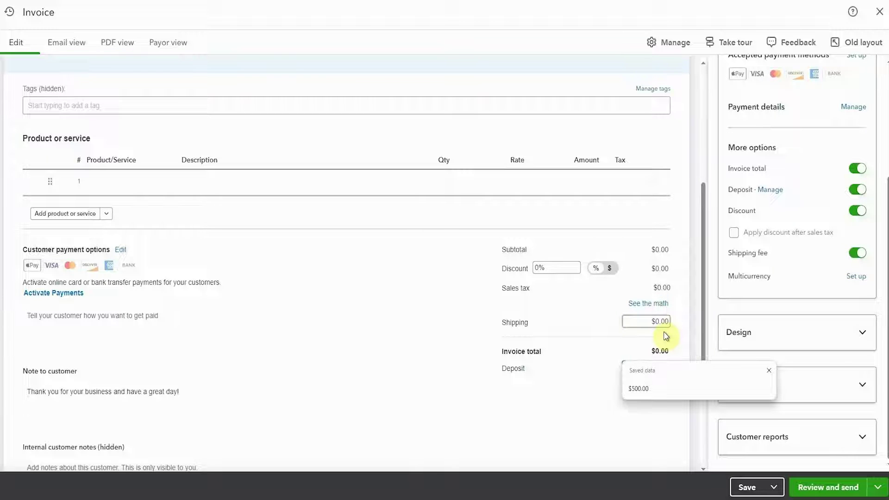
Switch on Invoice Reminders under Automation, leaving the individual reminder timings off
left_click(861, 385)
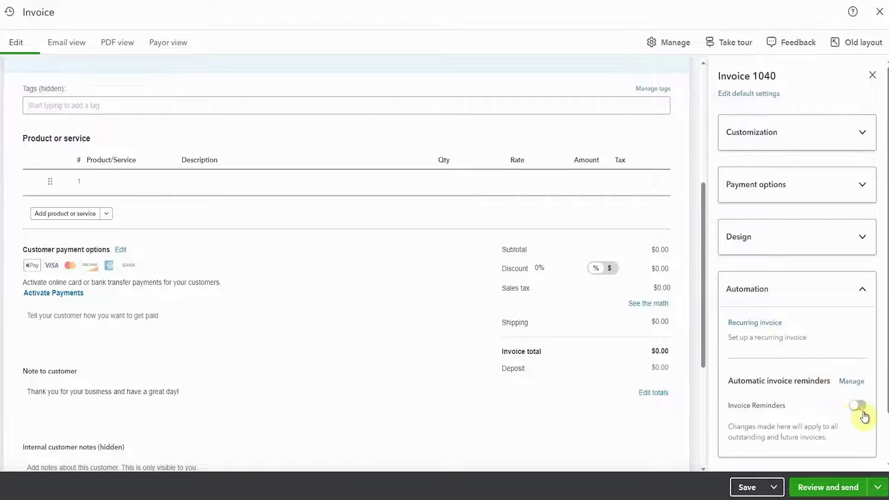
left_click(858, 406)
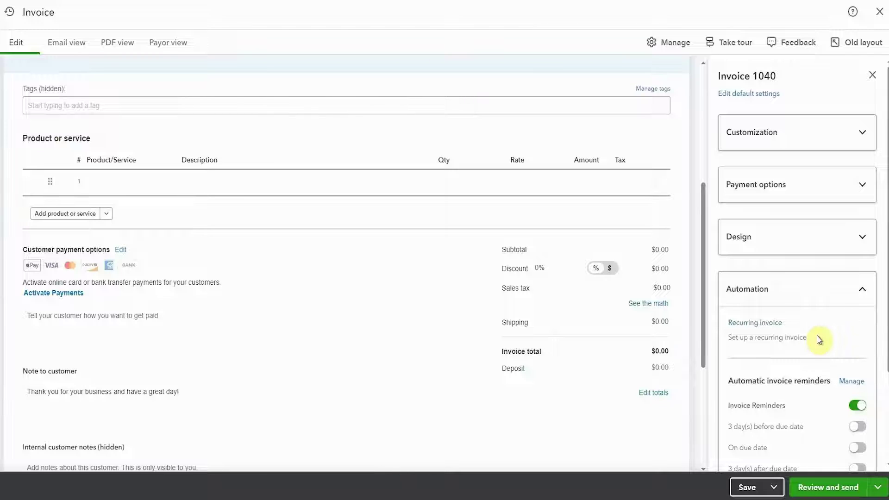
scroll(819, 339, "down", 3)
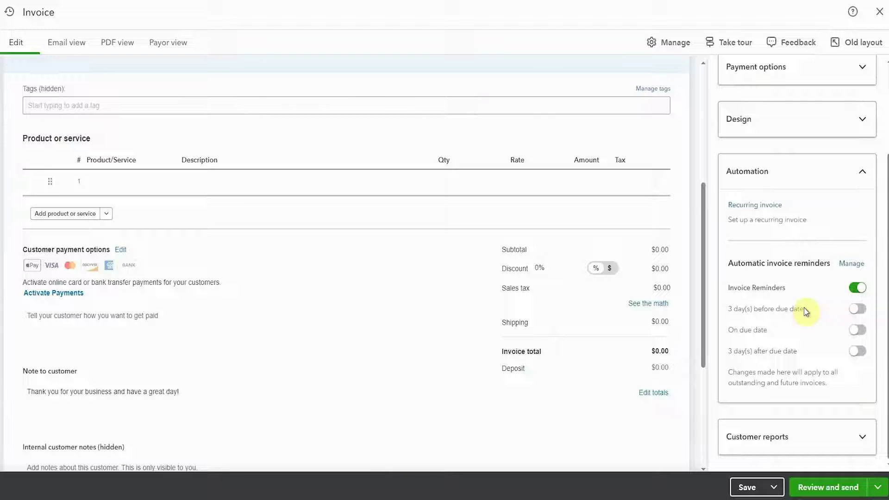
Collapse Automation and open All transactions from the Customer reports section
left_click(873, 438)
left_click(856, 339)
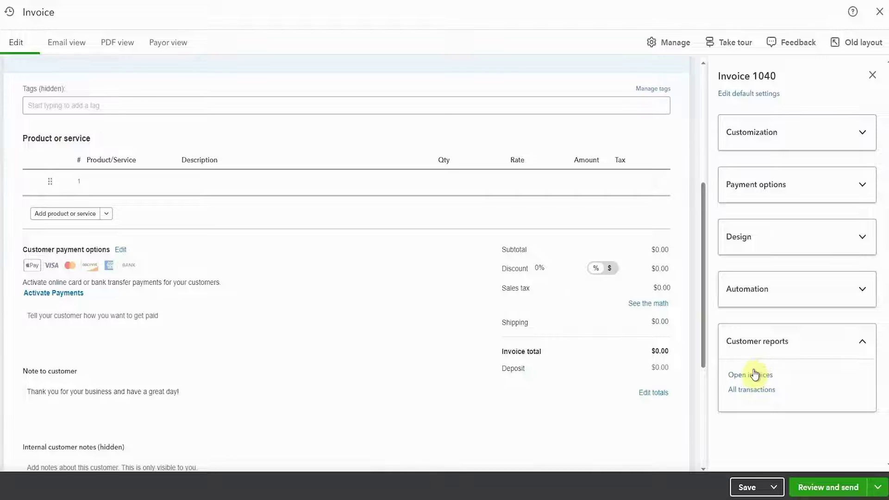
left_click(743, 394)
Put Design:Fountains:Concrete on line 1 at rate 1,500, marked non-taxable
scroll(456, 276, "up", 3)
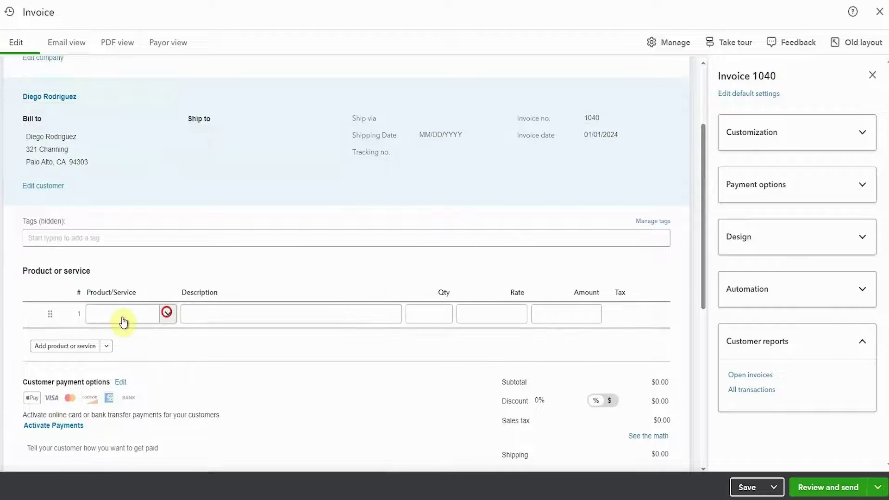
left_click(167, 314)
left_click(222, 409)
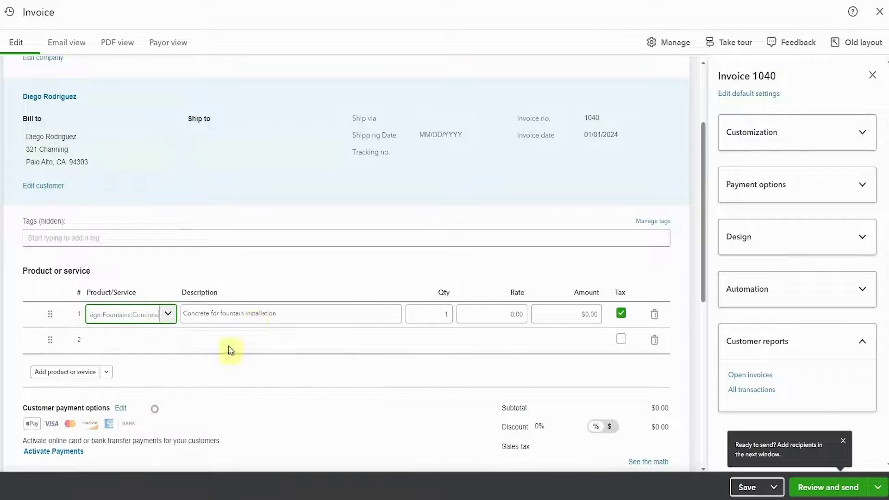
left_click(495, 320)
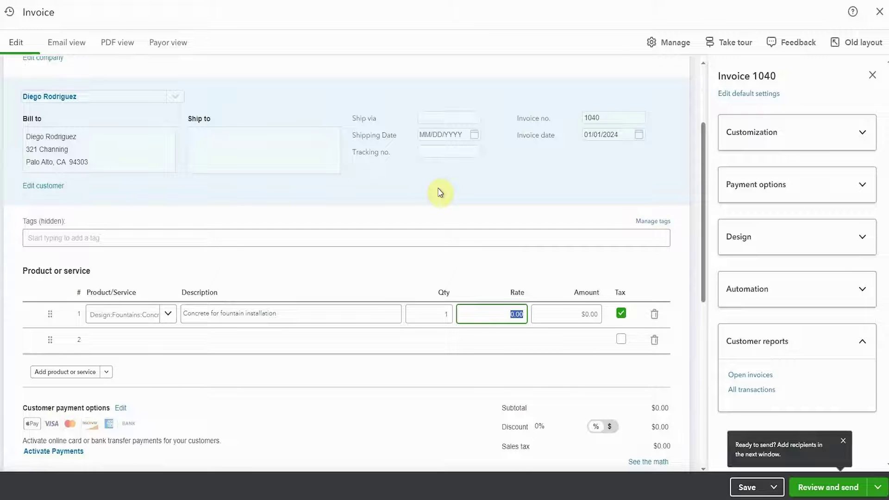
type("1500")
key("Tab")
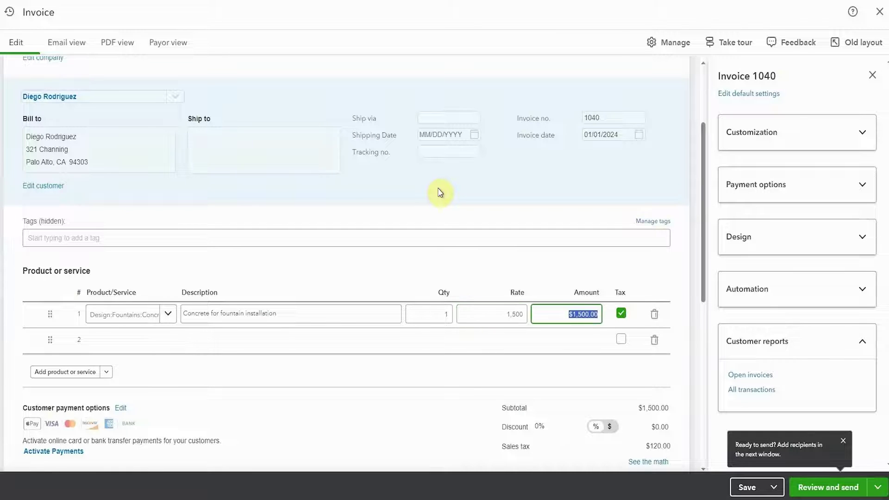
left_click(622, 315)
Enter a $250 shipping charge, bringing the invoice total to $1,750.00
scroll(607, 289, "down", 1)
scroll(607, 292, "down", 2)
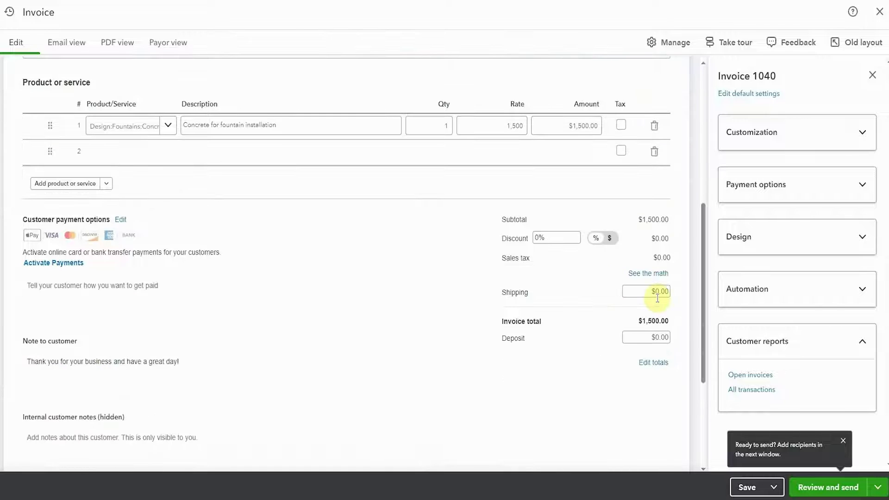
left_click(667, 293)
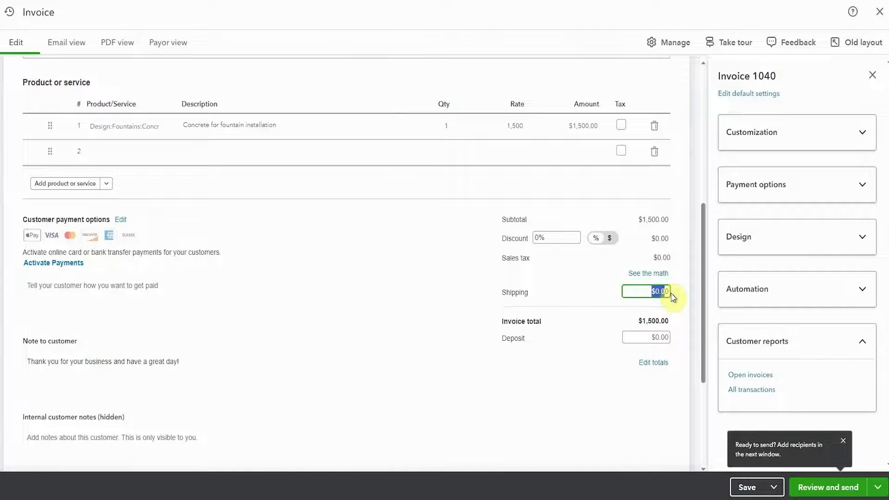
type("250")
scroll(398, 393, "up", 3)
left_click(381, 334)
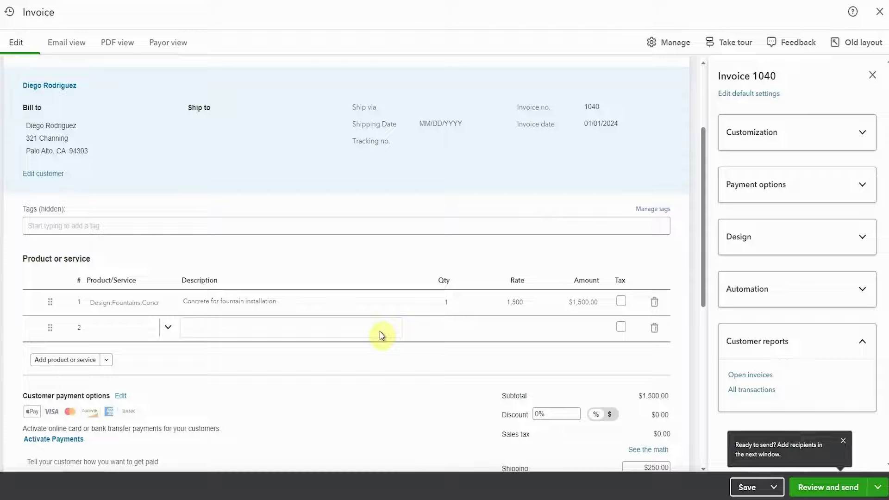
scroll(381, 334, "up", 3)
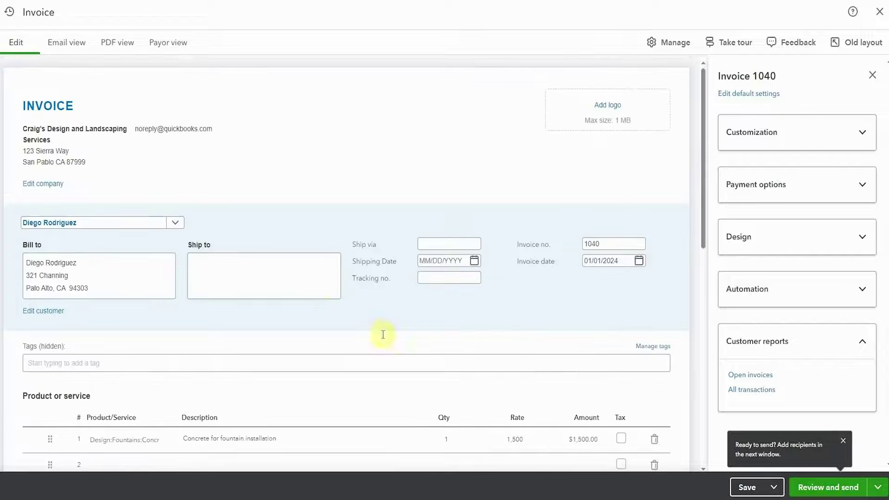
Preview invoice 1040 in Email view and then as a PDF
left_click(70, 48)
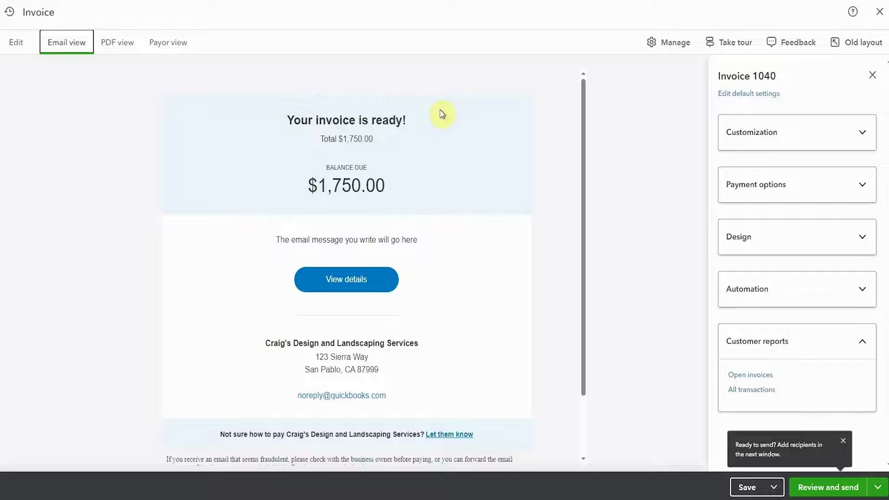
left_click(128, 49)
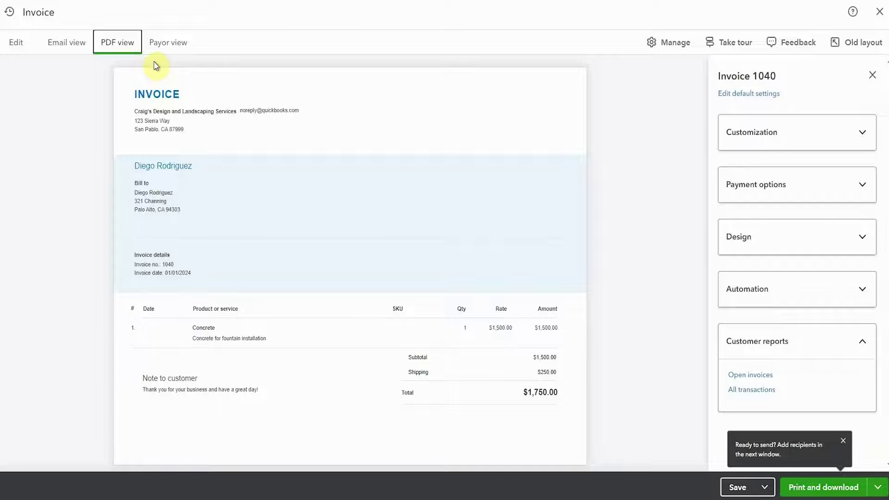
left_click(723, 251)
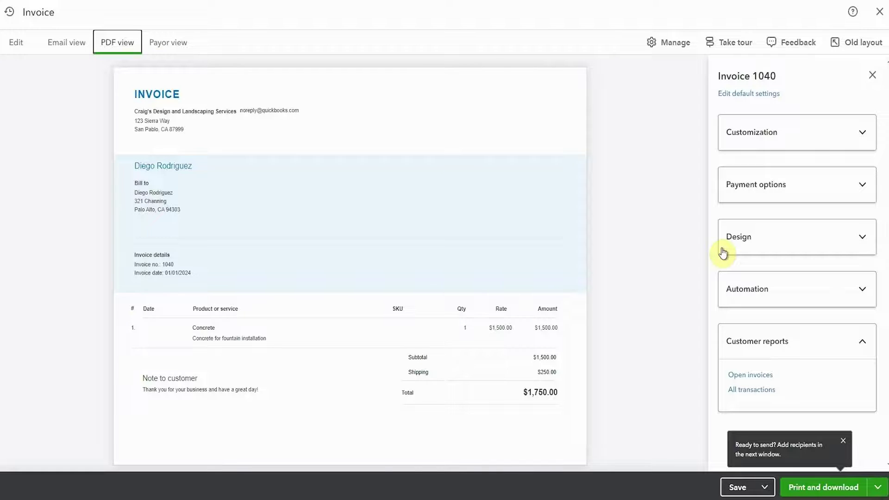
Try a magenta accent, set the font to Source Sans Pro, and return to blue
scroll(801, 279, "down", 5)
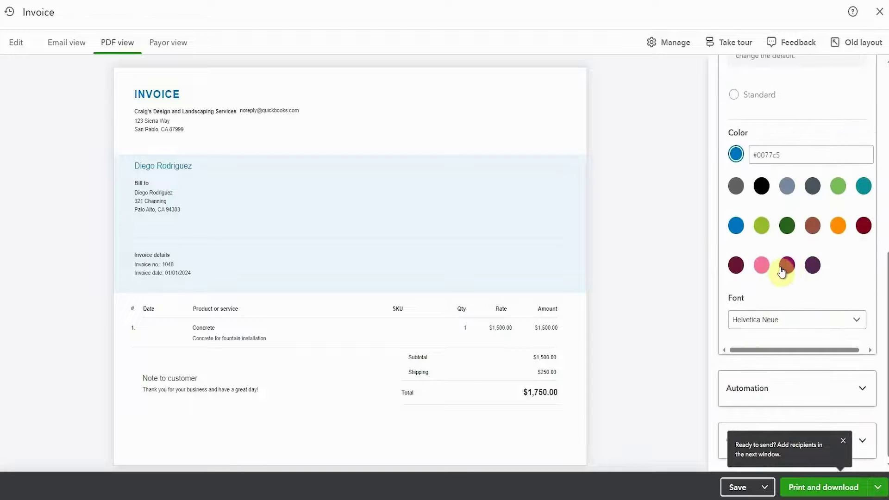
left_click(784, 268)
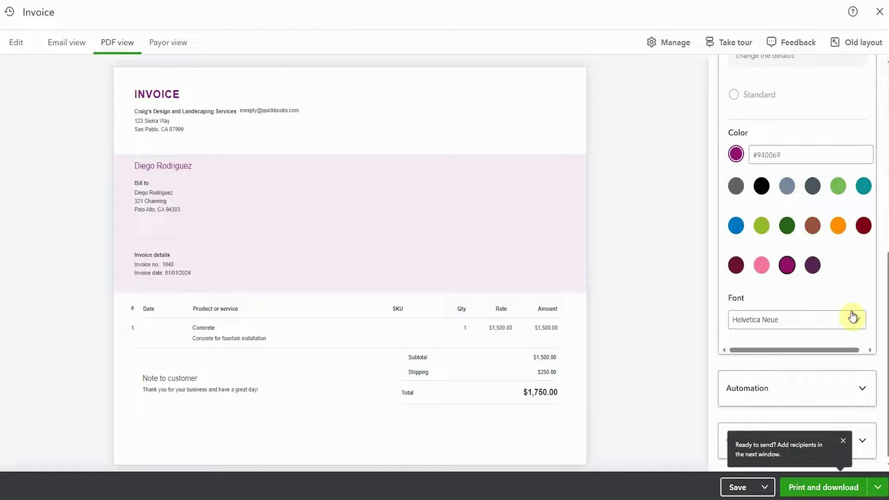
left_click(852, 317)
left_click(788, 440)
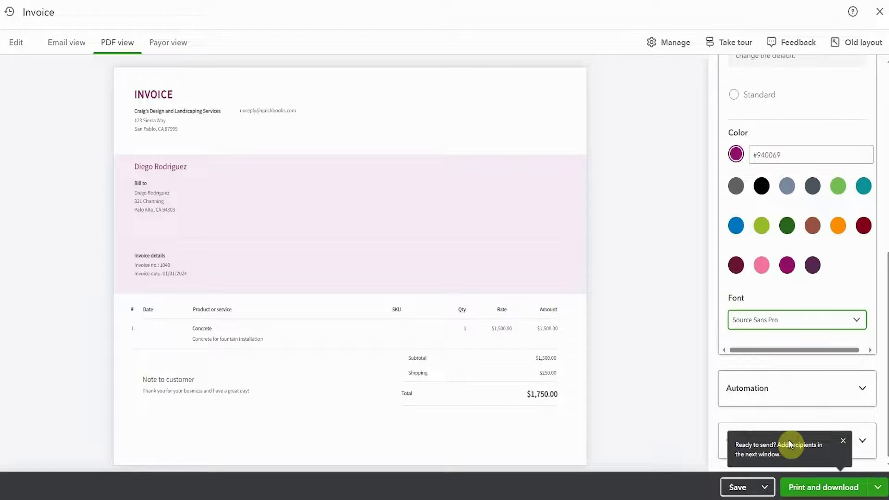
left_click(737, 234)
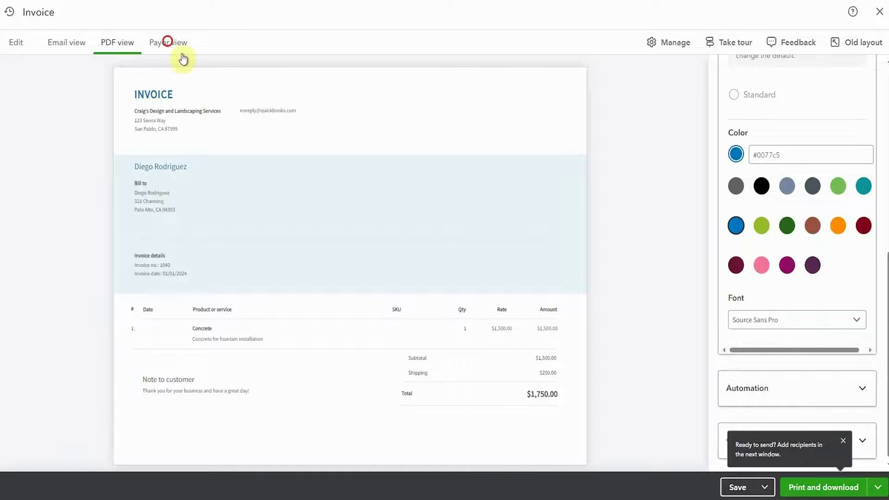
left_click(170, 44)
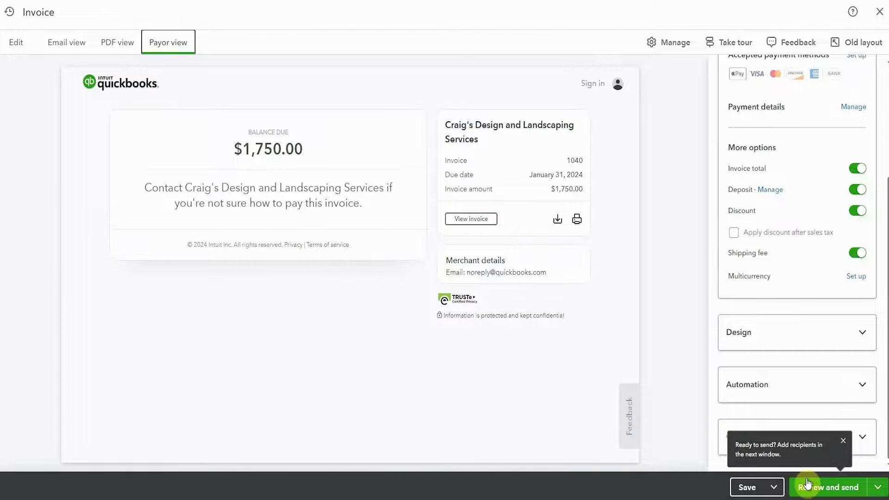
Review the invoice email, select the whole message body, and send the invoice to the customer
left_click(819, 489)
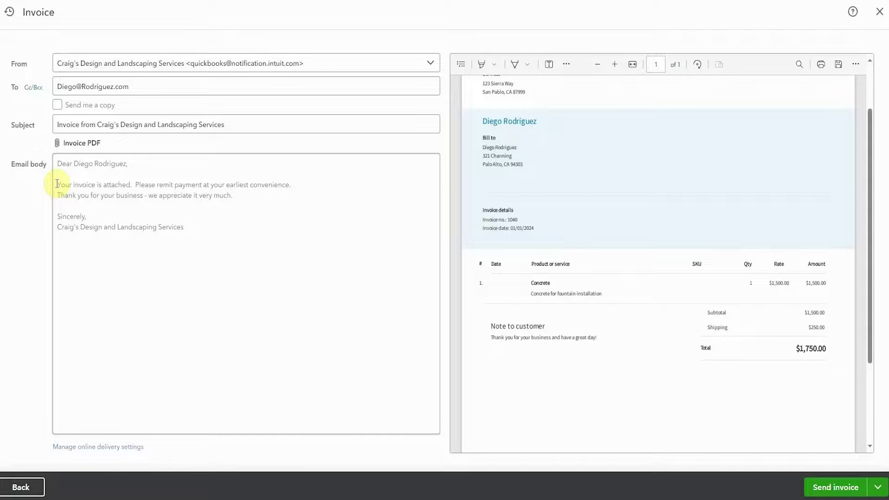
left_click(57, 183)
key("ctrl+a")
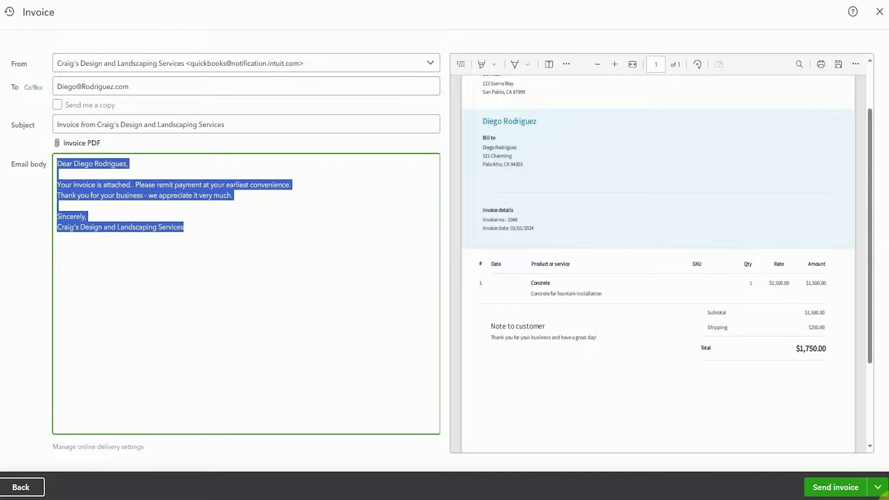
left_click(828, 486)
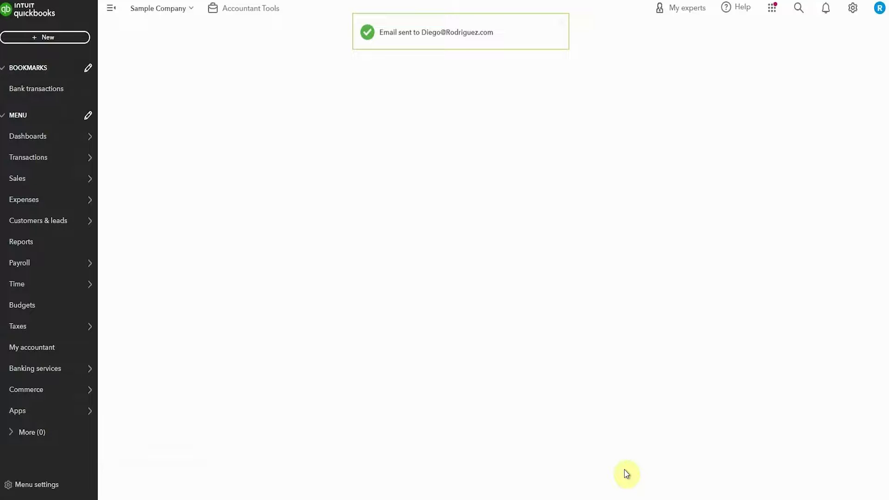